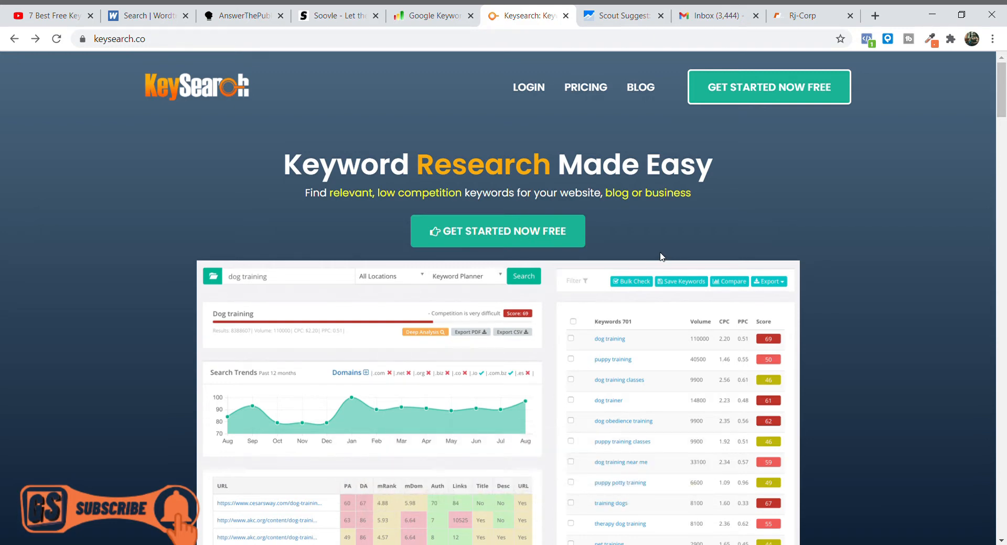
- Look through the feature sections of the Keysearch homepage, from keyword suggestions to rank tracking and intelligence
scroll(665, 247, "down", 10)
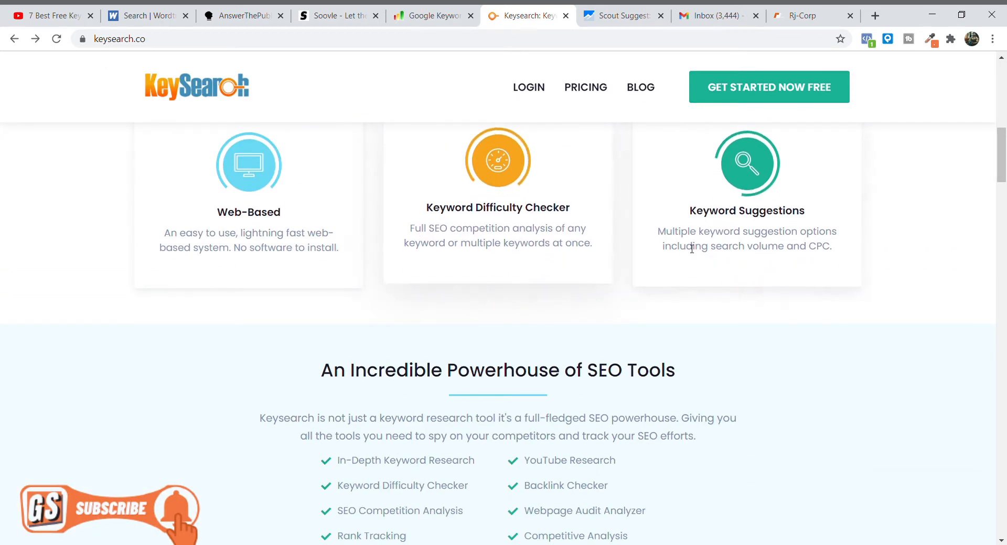
scroll(576, 278, "down", 11)
scroll(561, 280, "down", 10)
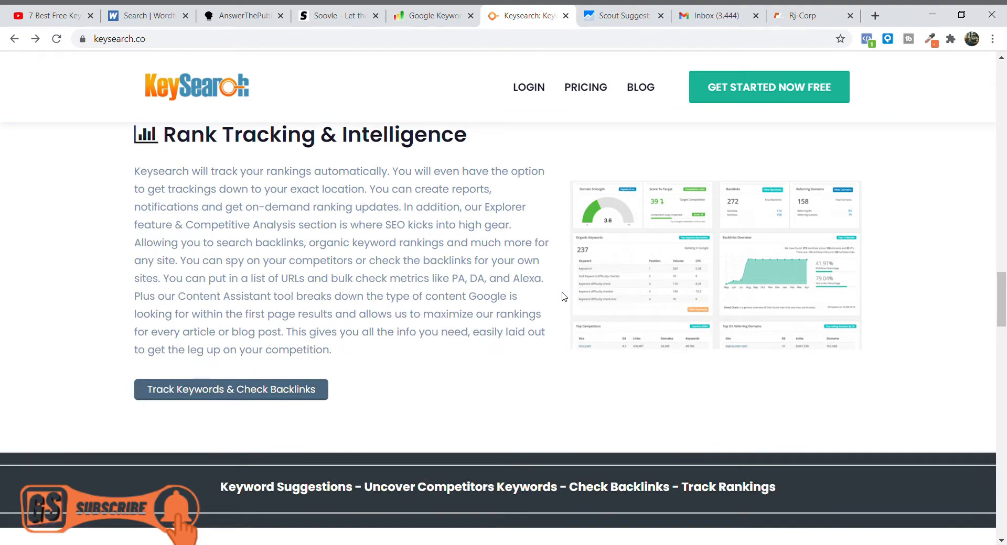
scroll(562, 297, "up", 20)
scroll(565, 297, "up", 8)
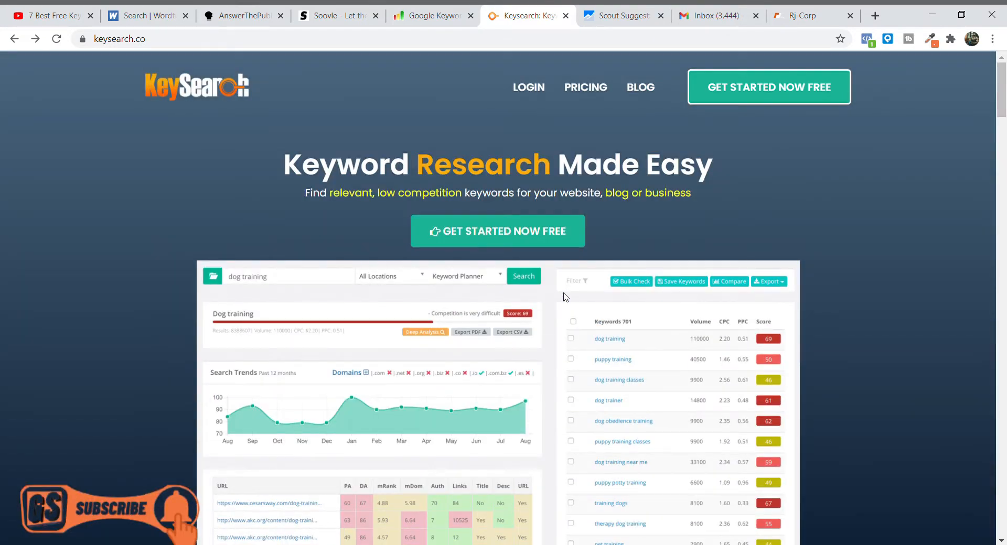
- Open the pricing plans and compare the prices and included features of Free Trial, Starter and Pro
left_click(562, 246)
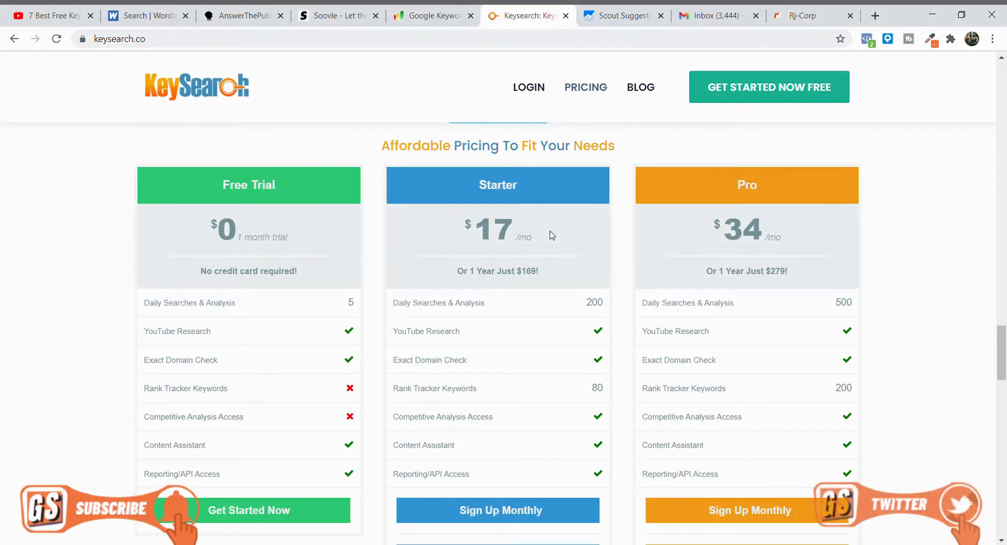
scroll(552, 235, "up", 3)
scroll(548, 237, "down", 5)
scroll(522, 249, "up", 3)
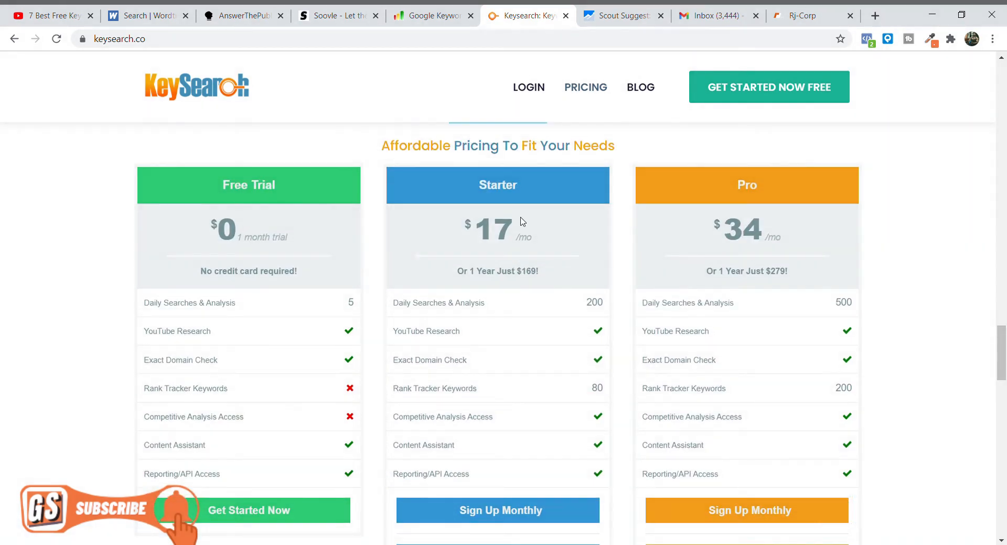
scroll(845, 247, "down", 1)
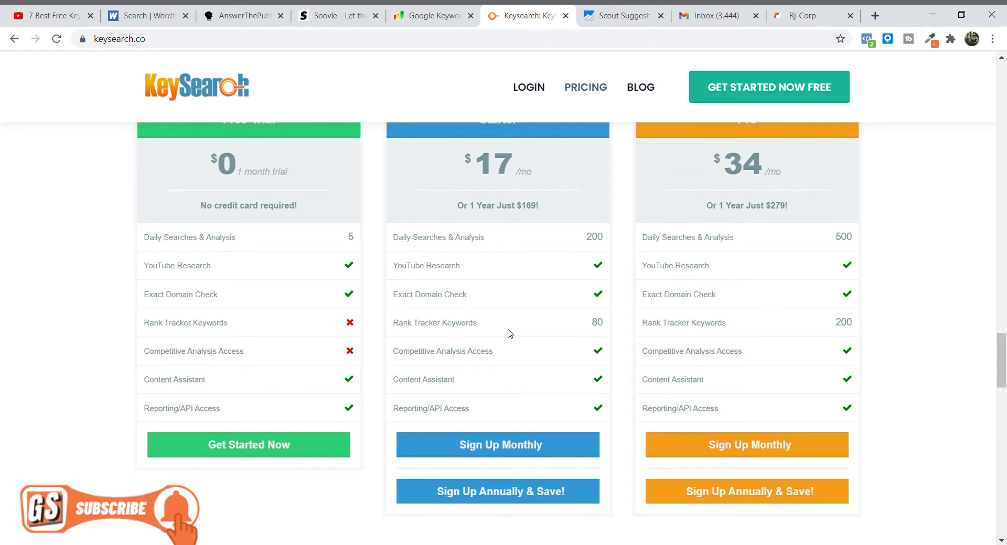
scroll(508, 334, "up", 1)
scroll(822, 378, "down", 1)
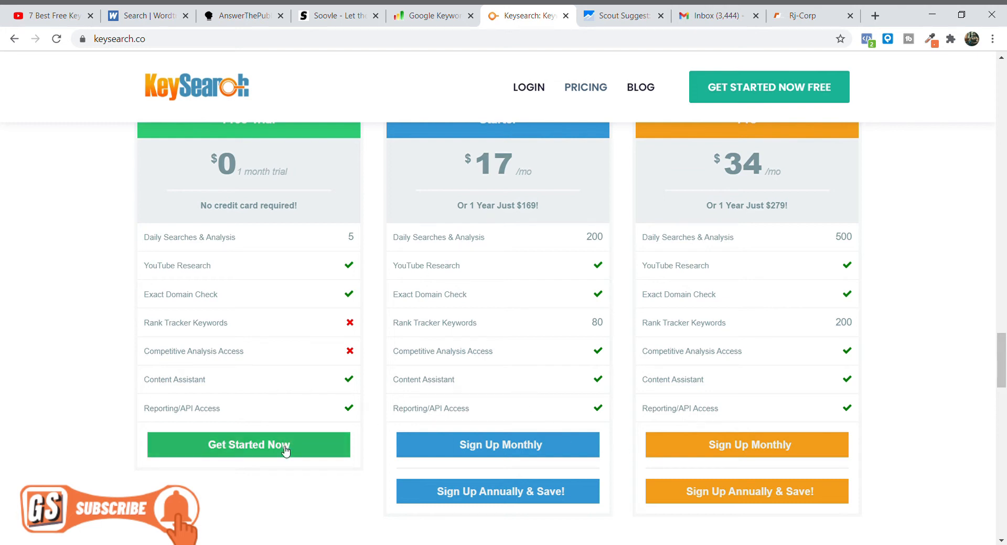
scroll(285, 452, "up", 1)
scroll(285, 451, "down", 1)
- Start registering for the Free Trial plan and fill in the account's email address
left_click(286, 450)
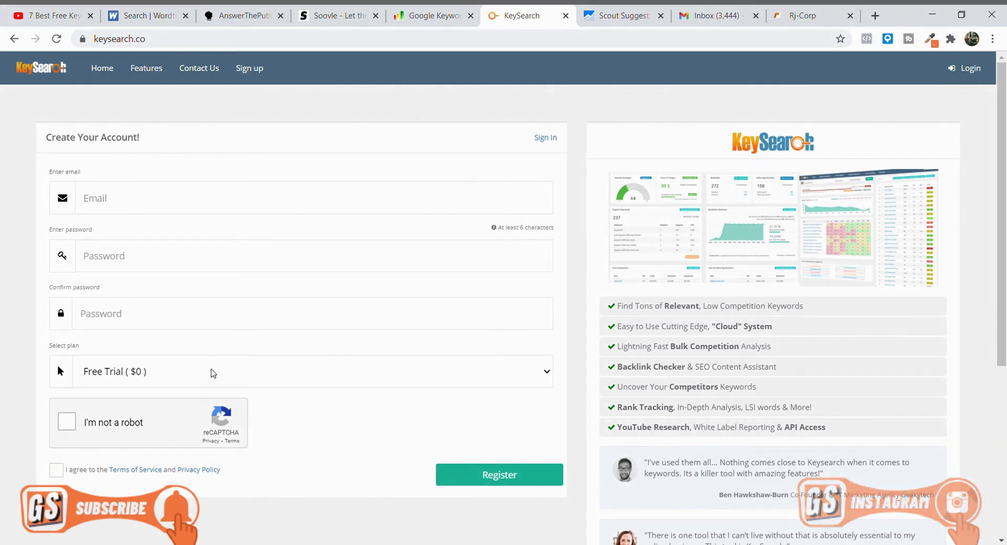
left_click(214, 373)
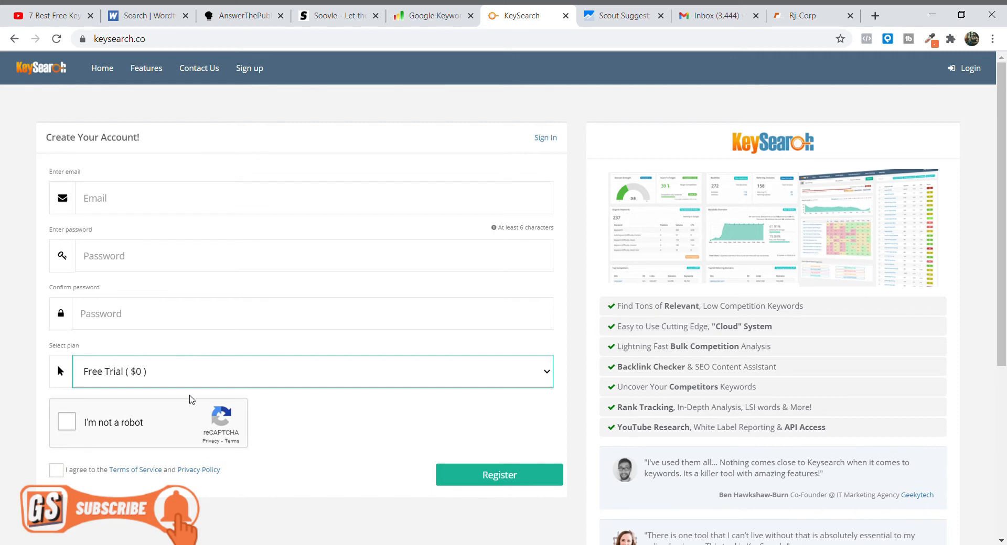
left_click(175, 198)
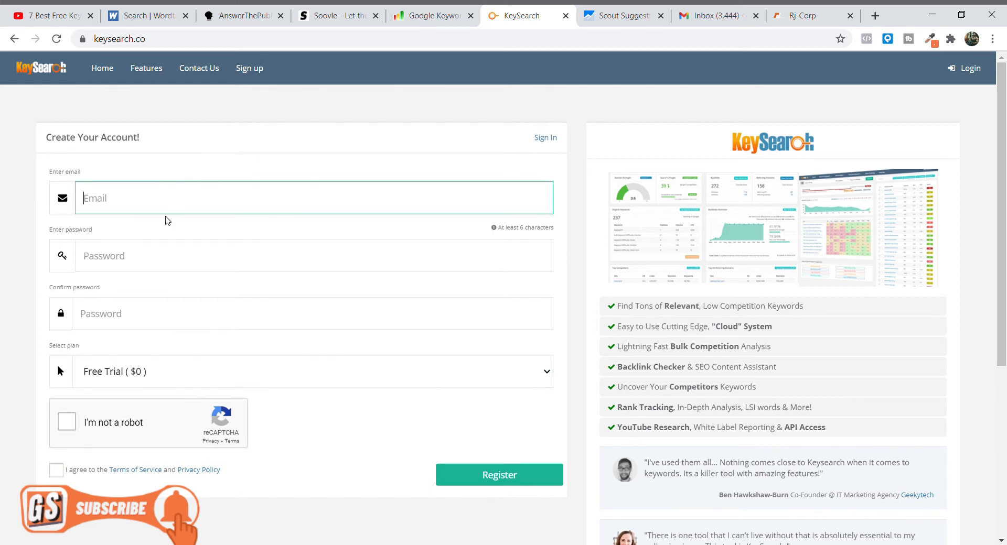
left_click(167, 234)
- Enter the account password and repeat it in the password confirmation
left_click(195, 271)
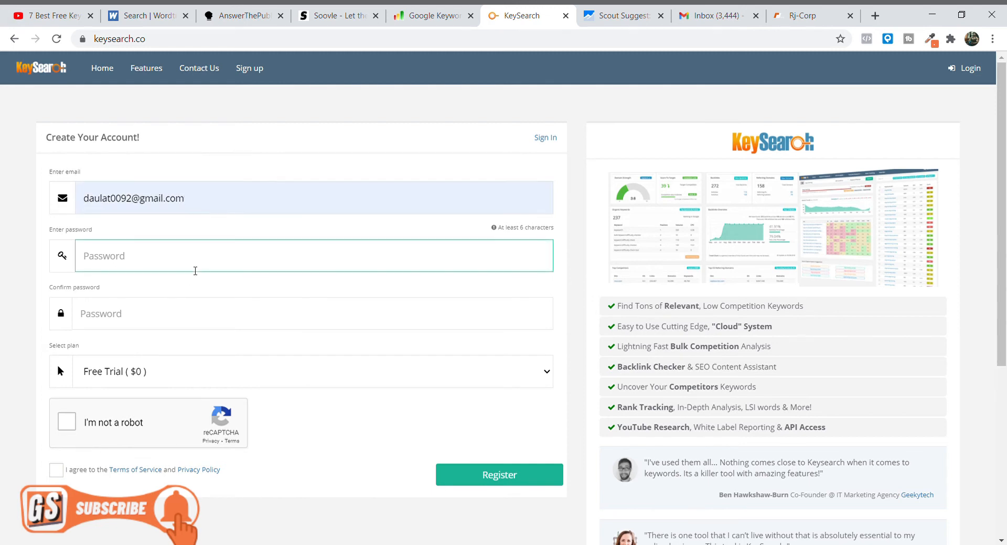
type("•••••••")
type("••")
key("Tab")
type("••••••")
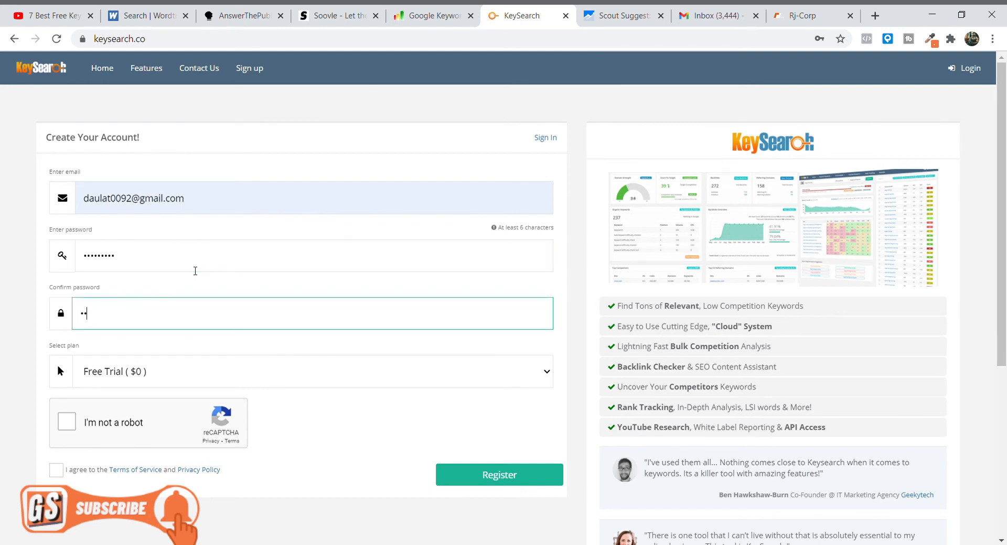
type("•••")
key("Tab")
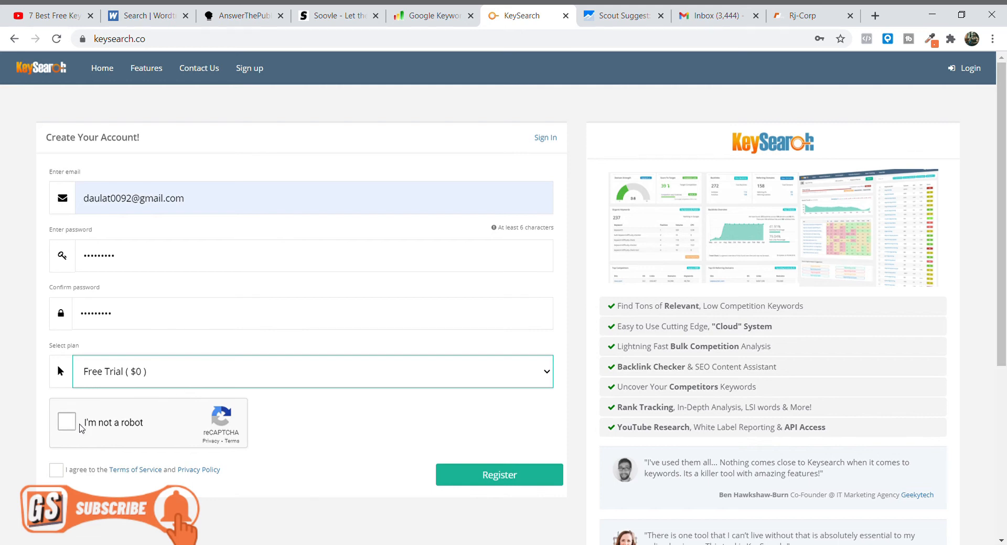
- Complete the "I'm not a robot" check and agree to the Terms of Service and Privacy Policy
left_click(67, 421)
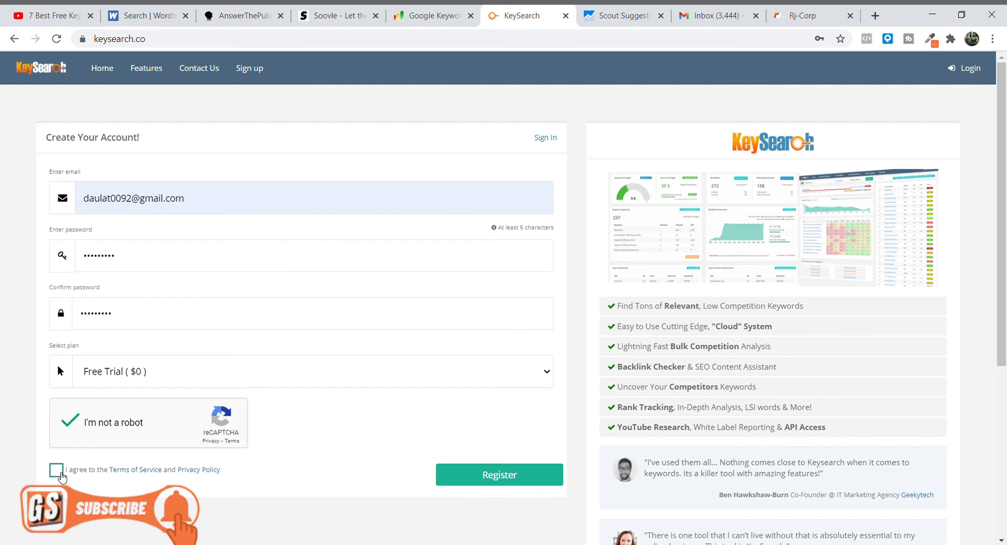
left_click(59, 472)
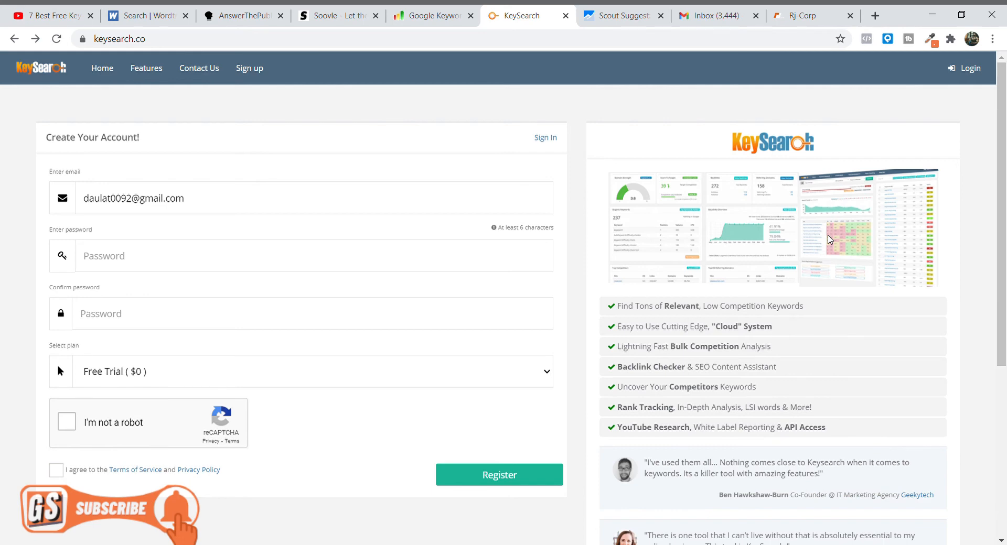
scroll(829, 239, "down", 5)
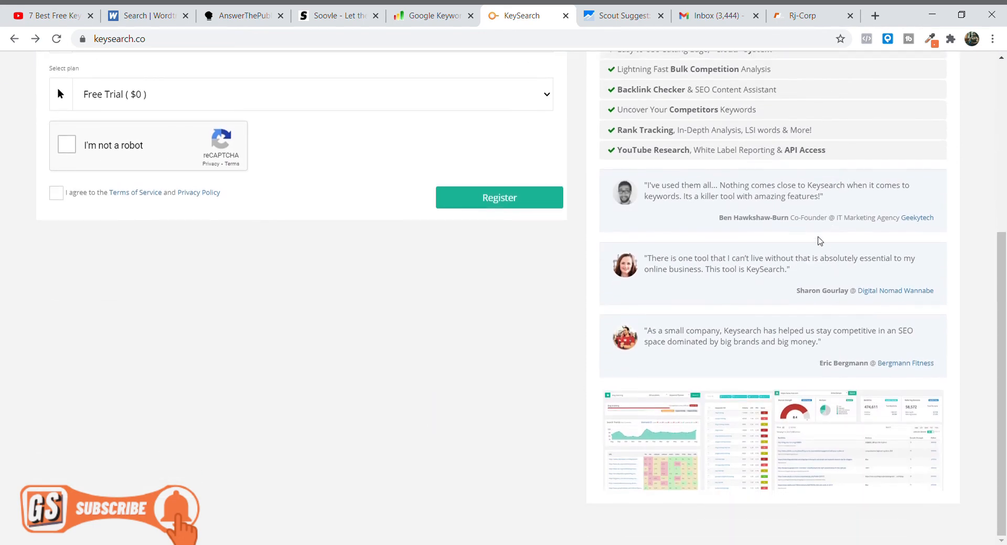
scroll(820, 241, "up", 5)
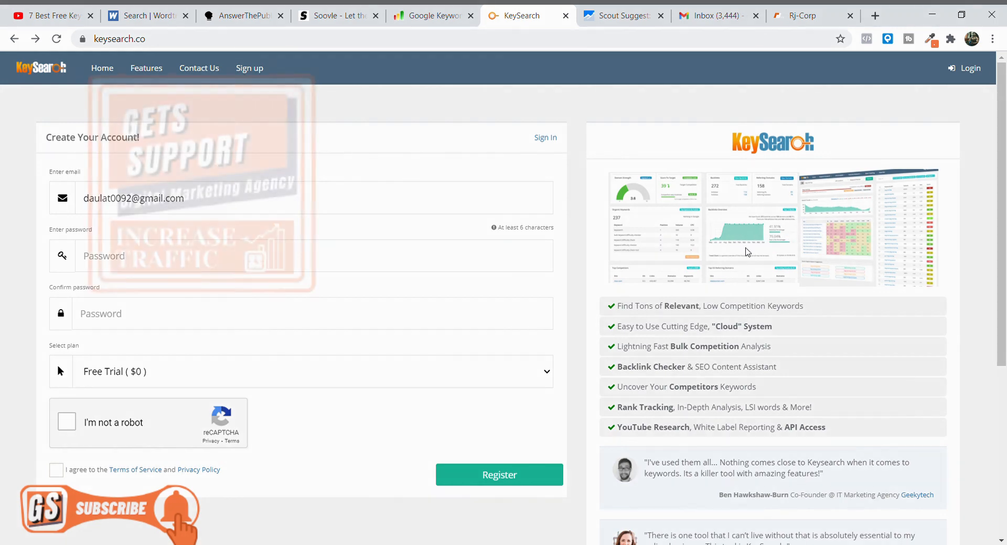
scroll(748, 252, "down", 1)
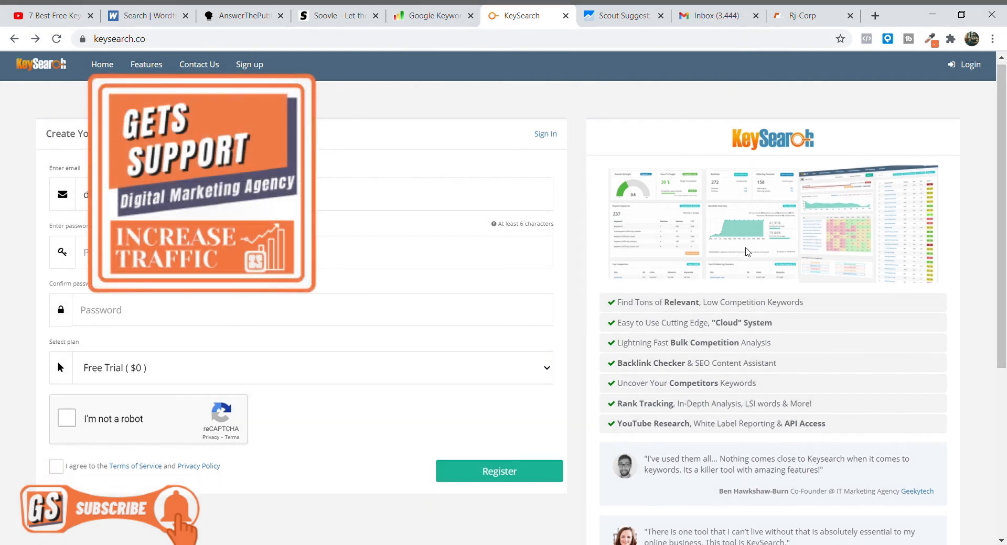
scroll(748, 252, "down", 5)
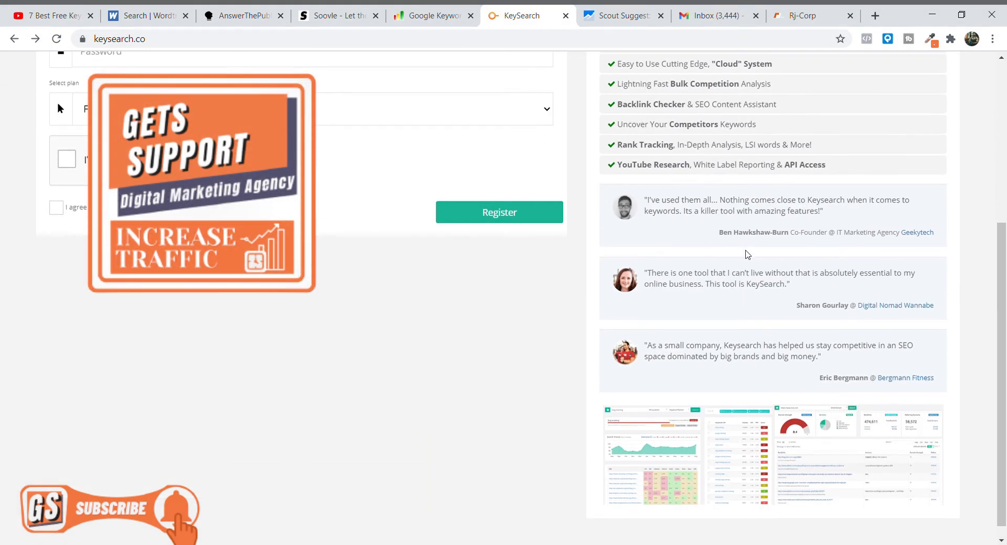